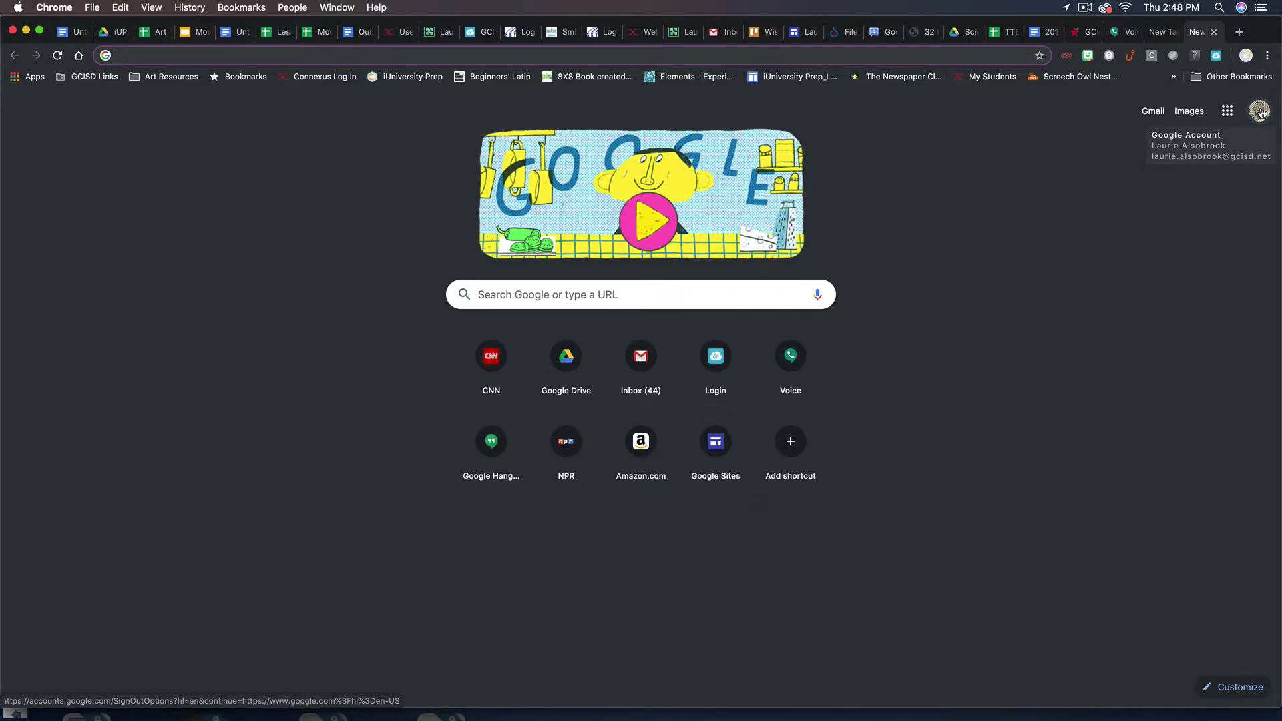
Check the signed-in Google account details, dismiss them, then open the Google apps launcher
click(1260, 112)
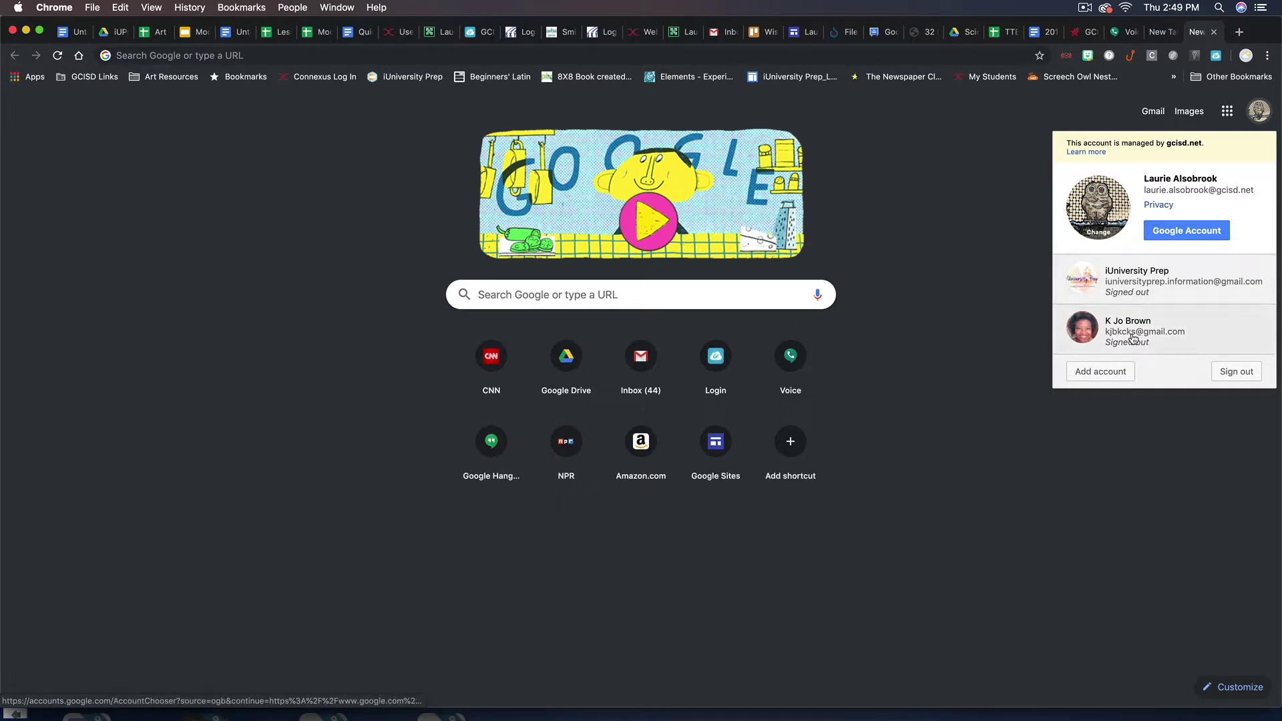
click(1135, 117)
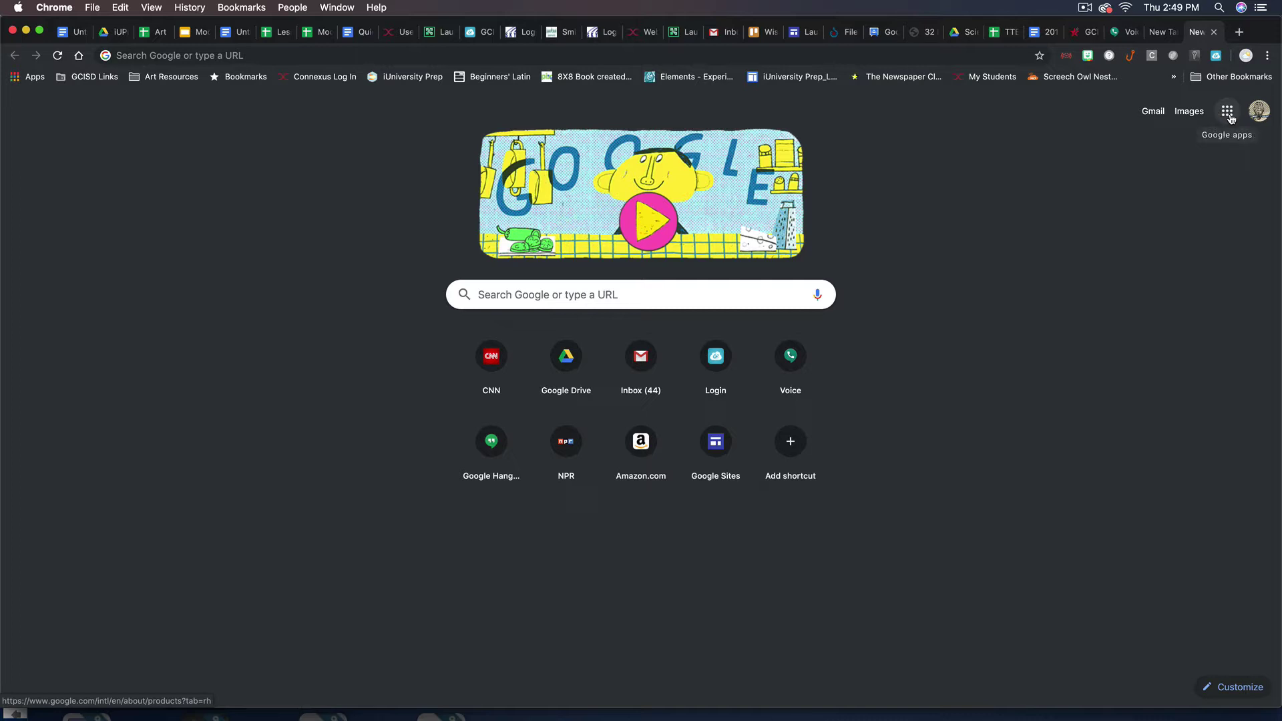
click(1229, 112)
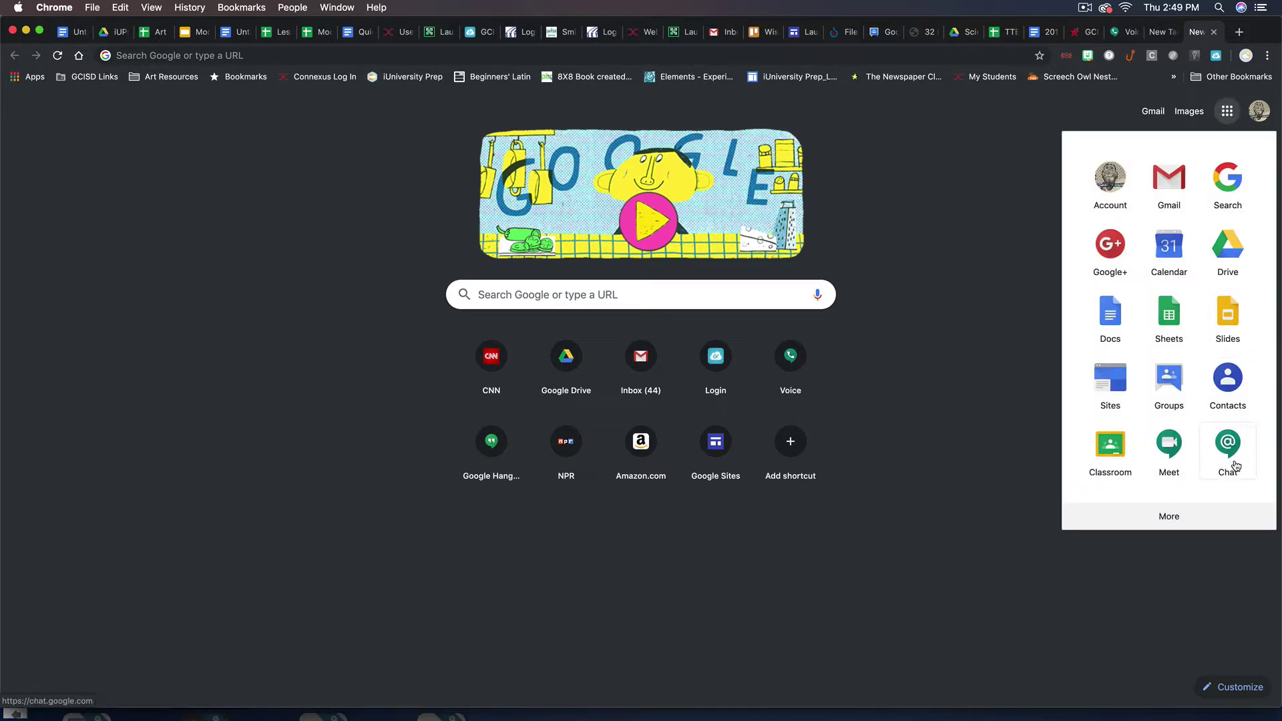